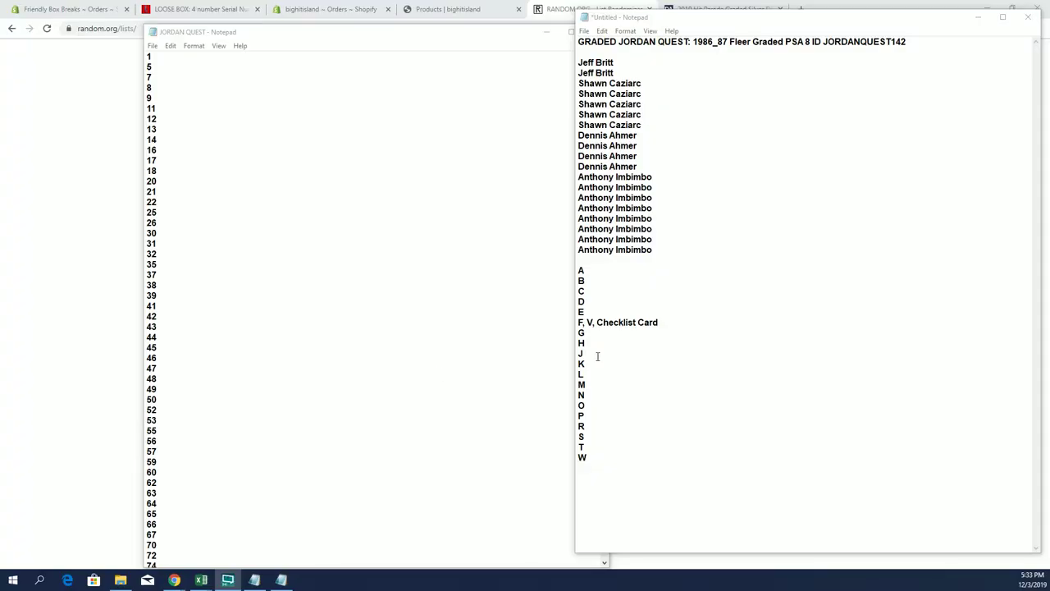
# Step: Restore the JORDAN QUEST notes and select its number list from 1 down to 131
pyautogui.click(453, 36)
pyautogui.click(546, 31)
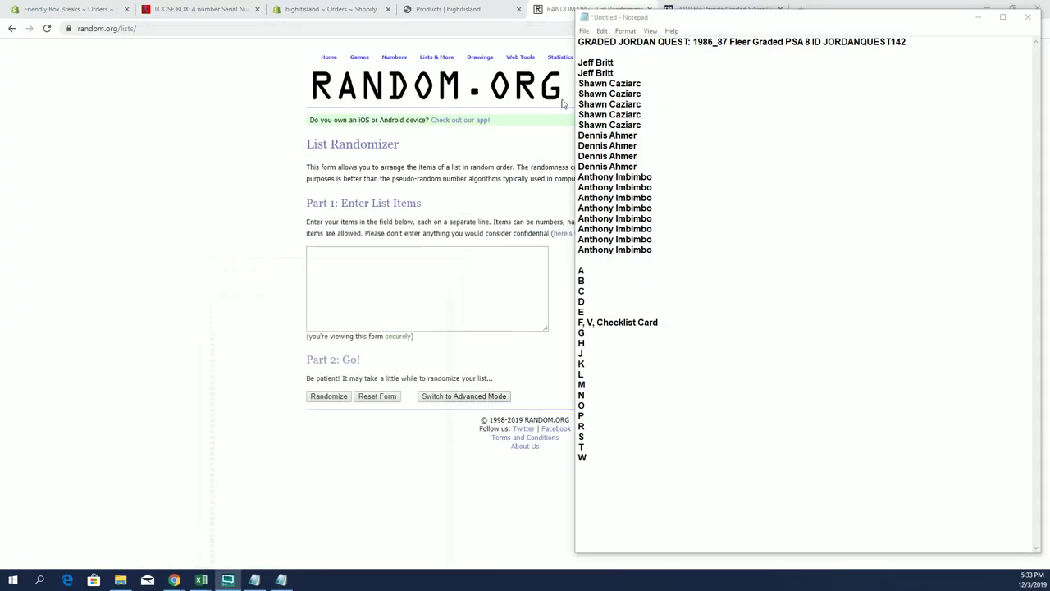
pyautogui.click(281, 580)
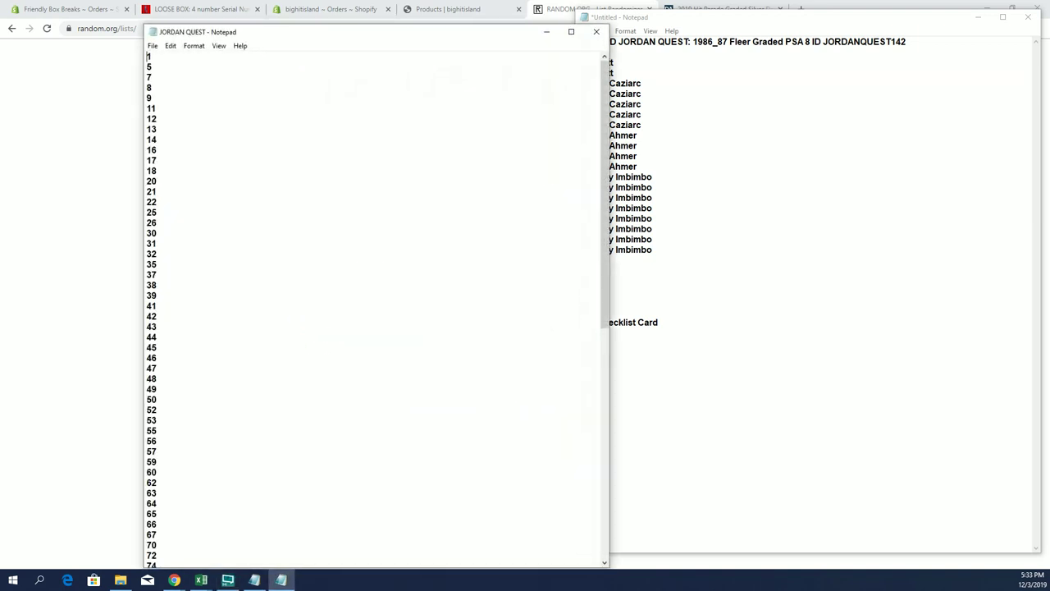
pyautogui.moveTo(153, 57); pyautogui.dragTo(203, 581)
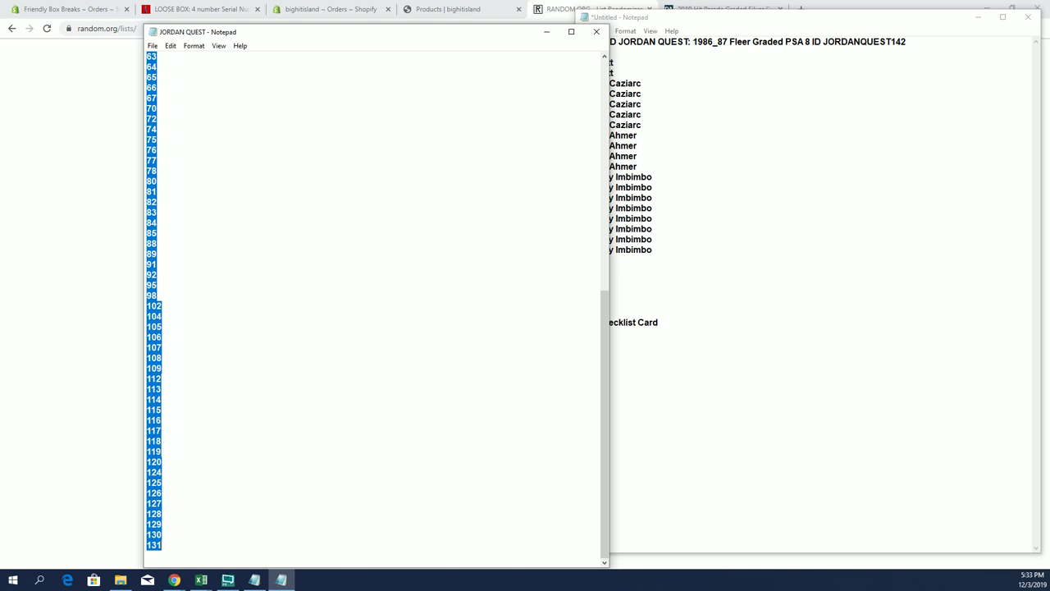
# Step: Copy the selected numbers from Notepad into the randomizer's list box and randomize them
pyautogui.rightClick(215, 240)
pyautogui.click(254, 277)
pyautogui.click(102, 251)
pyautogui.click(379, 266)
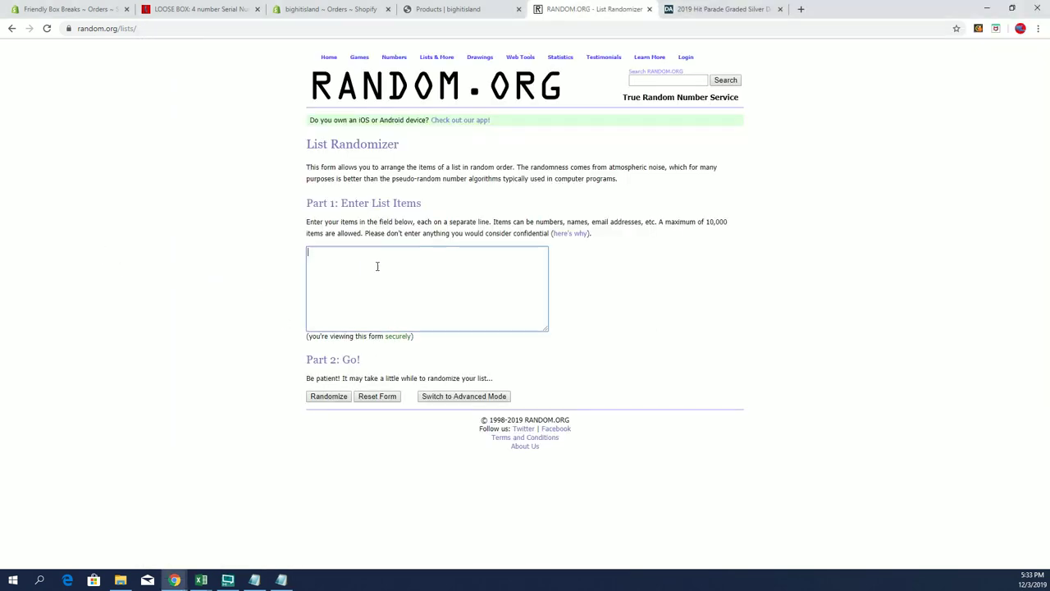
pyautogui.rightClick(377, 267)
pyautogui.click(406, 353)
pyautogui.click(320, 402)
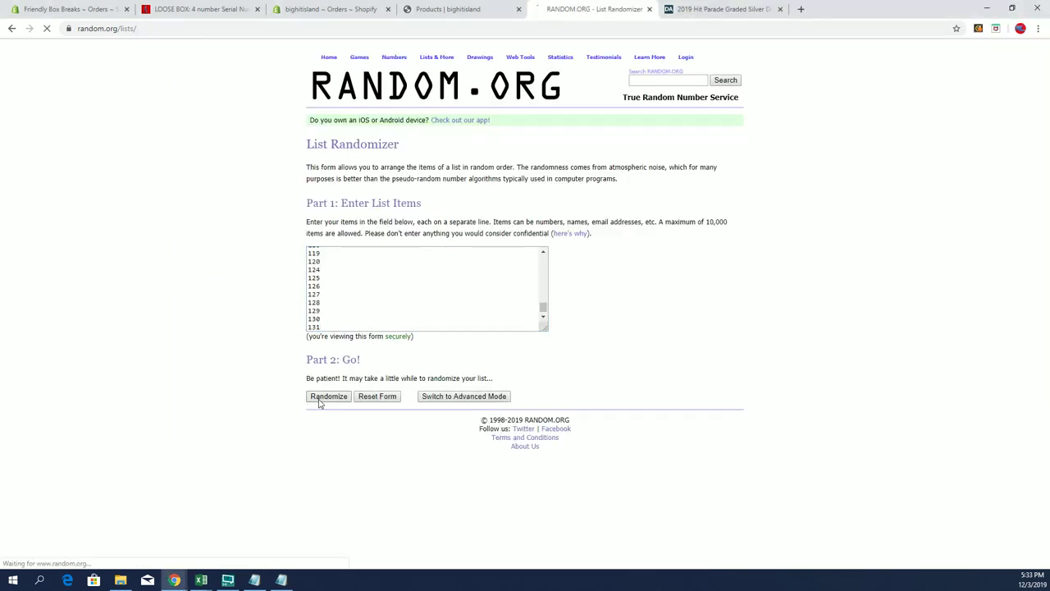
# Step: Shuffle the number list six more times with Again!, then return to the top of the results
pyautogui.scroll(-10, 372, 371)
pyautogui.scroll(1, 370, 363)
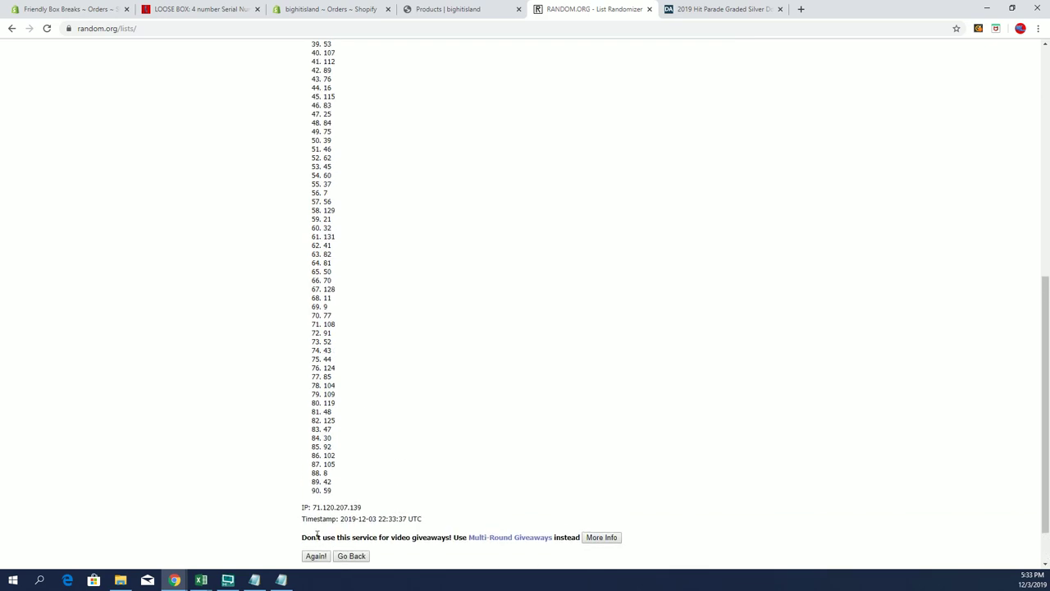
pyautogui.scroll(-1, 328, 492)
pyautogui.click(314, 502)
pyautogui.scroll(-8, 314, 502)
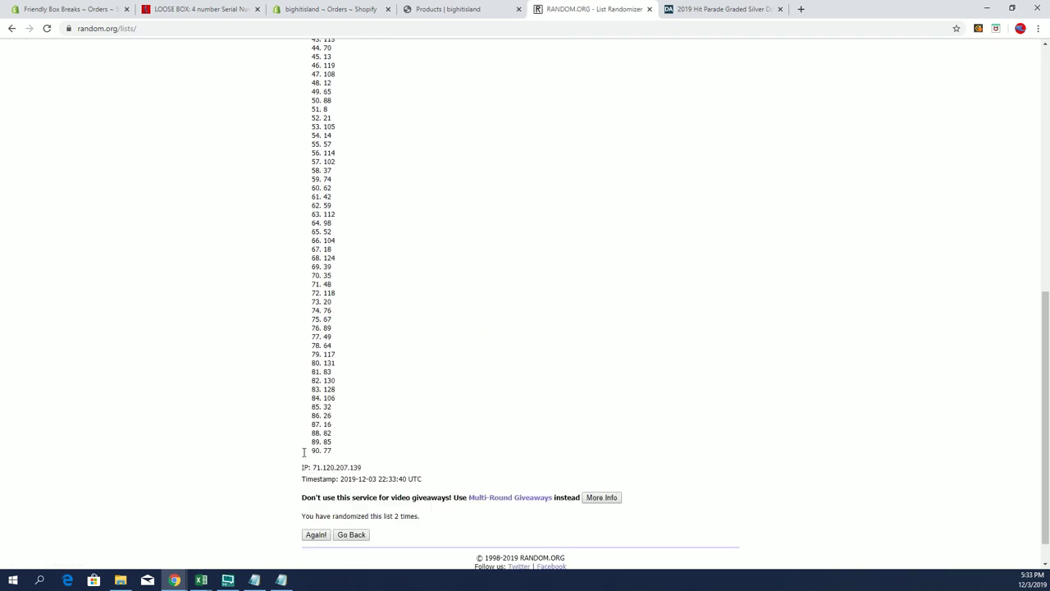
pyautogui.scroll(-1, 315, 502)
pyautogui.click(315, 502)
pyautogui.scroll(-3, 319, 493)
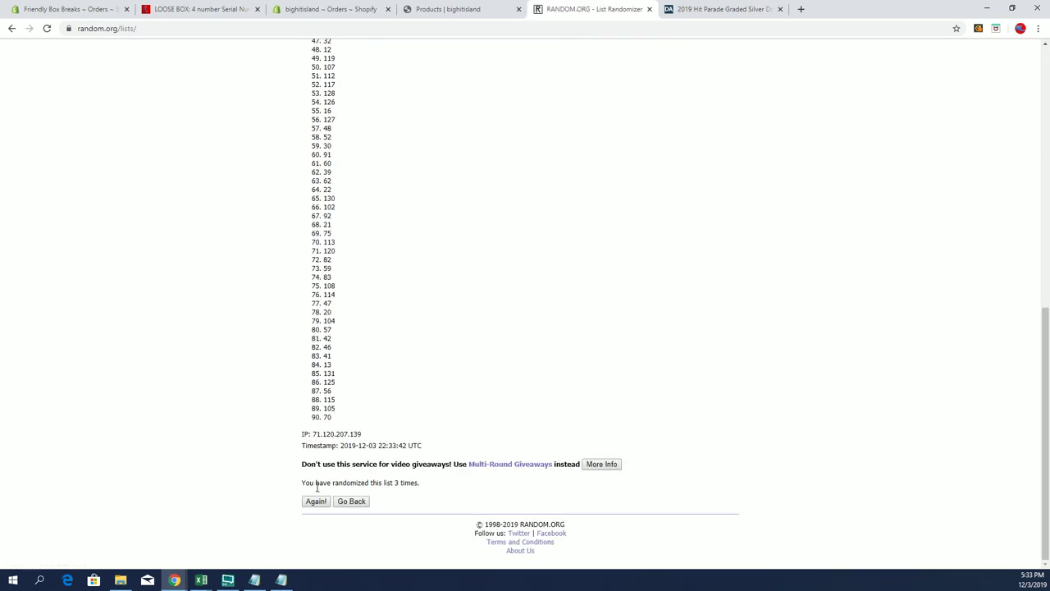
pyautogui.click(313, 501)
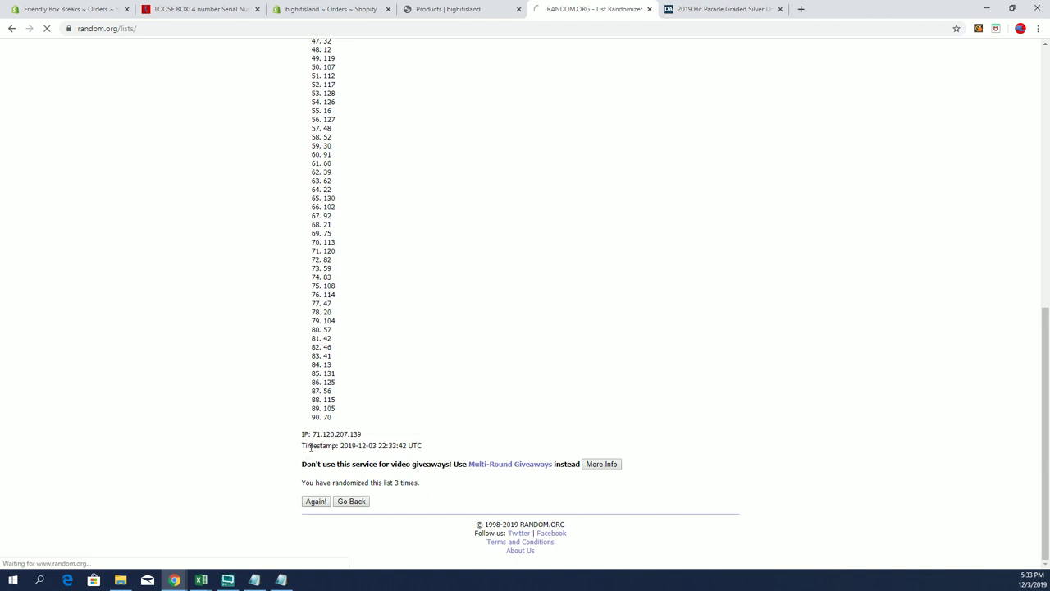
pyautogui.click(314, 502)
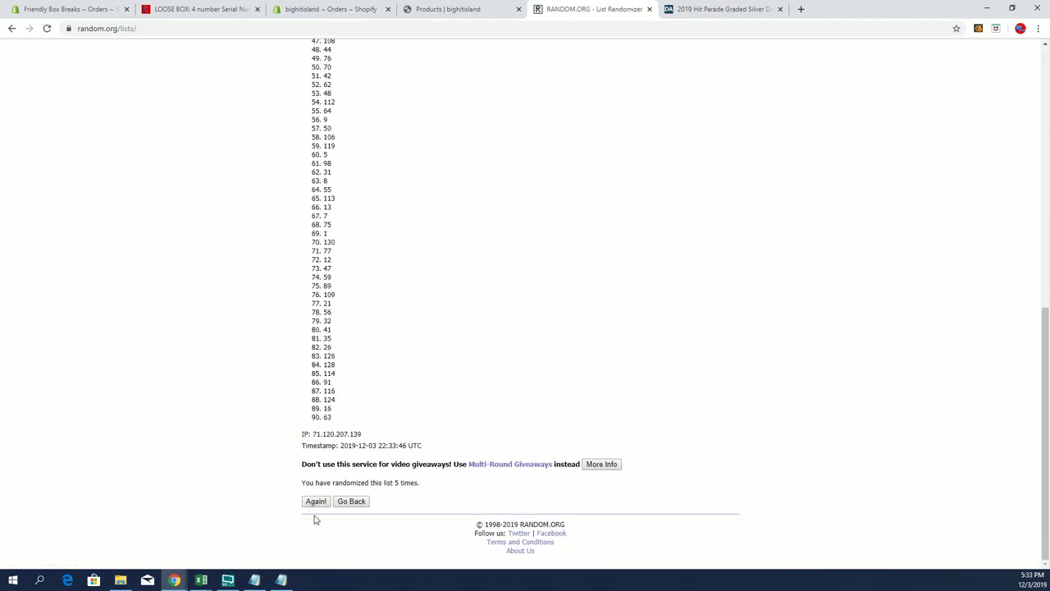
pyautogui.click(317, 502)
pyautogui.scroll(-5, 325, 430)
pyautogui.scroll(-5, 325, 429)
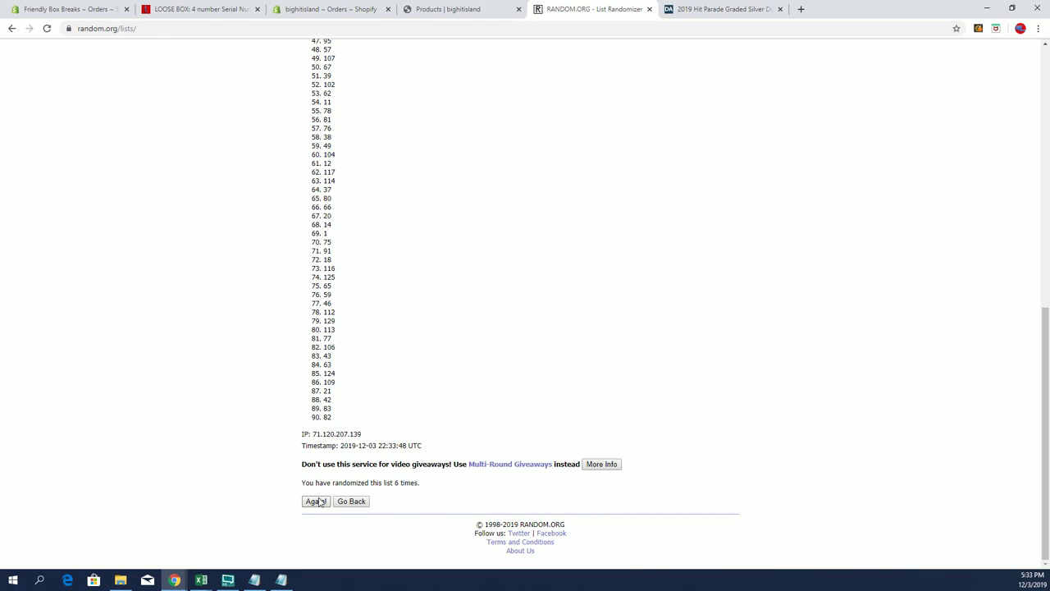
pyautogui.click(317, 502)
pyautogui.scroll(-4, 405, 354)
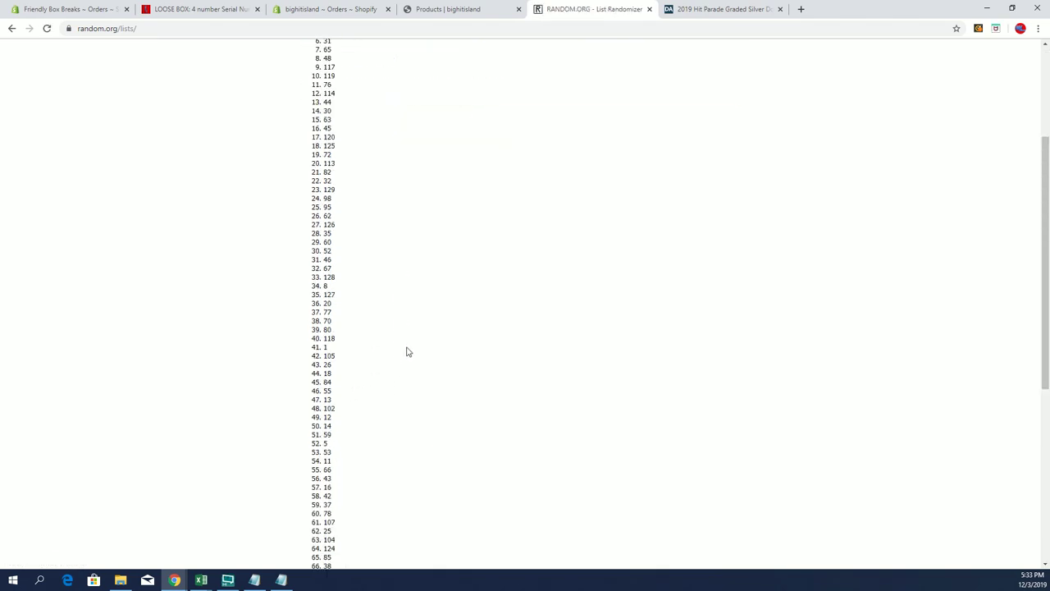
pyautogui.scroll(-5, 405, 354)
pyautogui.scroll(10, 385, 367)
pyautogui.scroll(1, 385, 367)
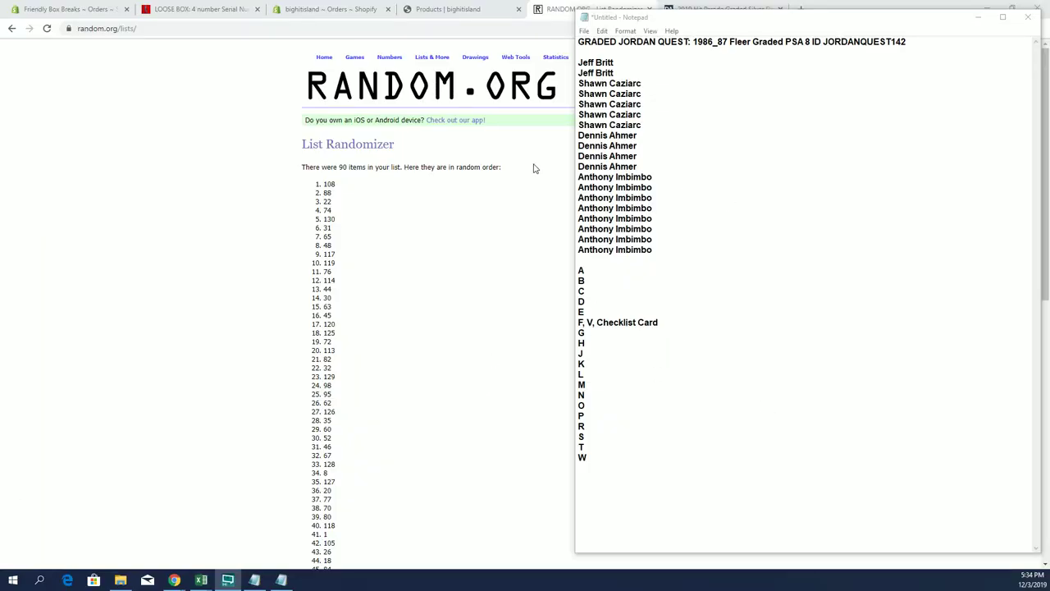
# Step: Load a blank List Randomizer form and close the JORDAN QUEST number notes
pyautogui.click(443, 72)
pyautogui.click(280, 580)
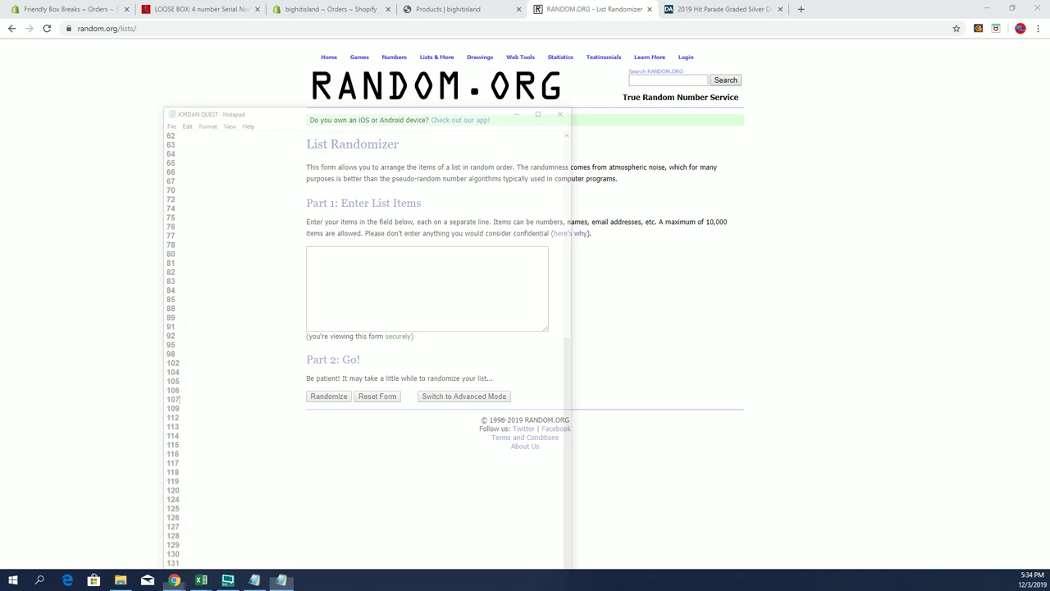
pyautogui.click(597, 29)
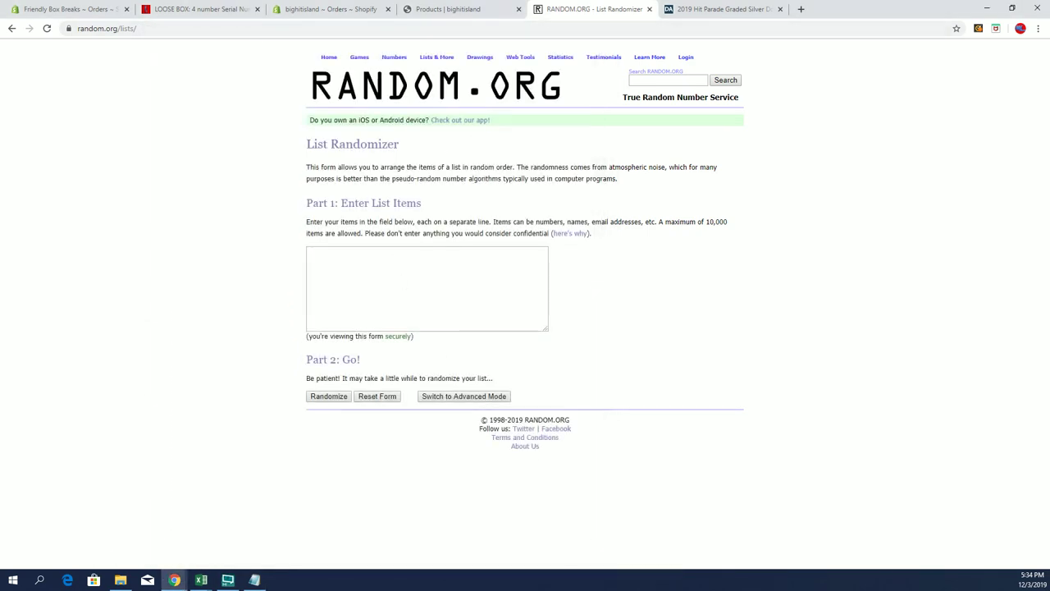
# Step: In the Untitled roster notes, select the owner names with Shift+Down
pyautogui.hotkey('alt', 'Tab')
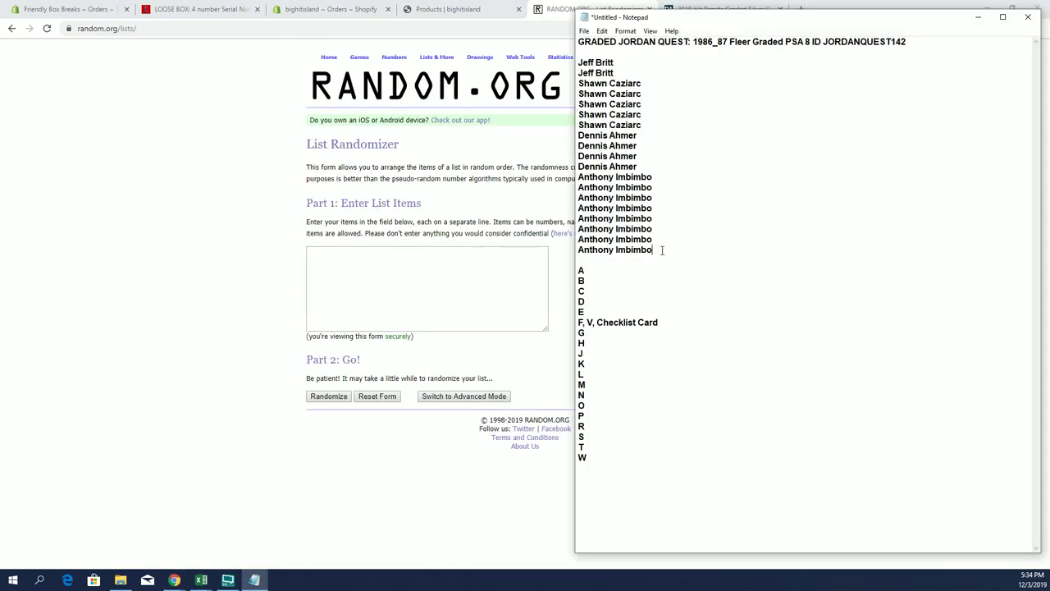
pyautogui.hotkey('ctrl', 'Home')
pyautogui.hotkey('shift', 'Down')
pyautogui.hotkey('shift', 'Down')
pyautogui.hotkey('shift', 'Down')
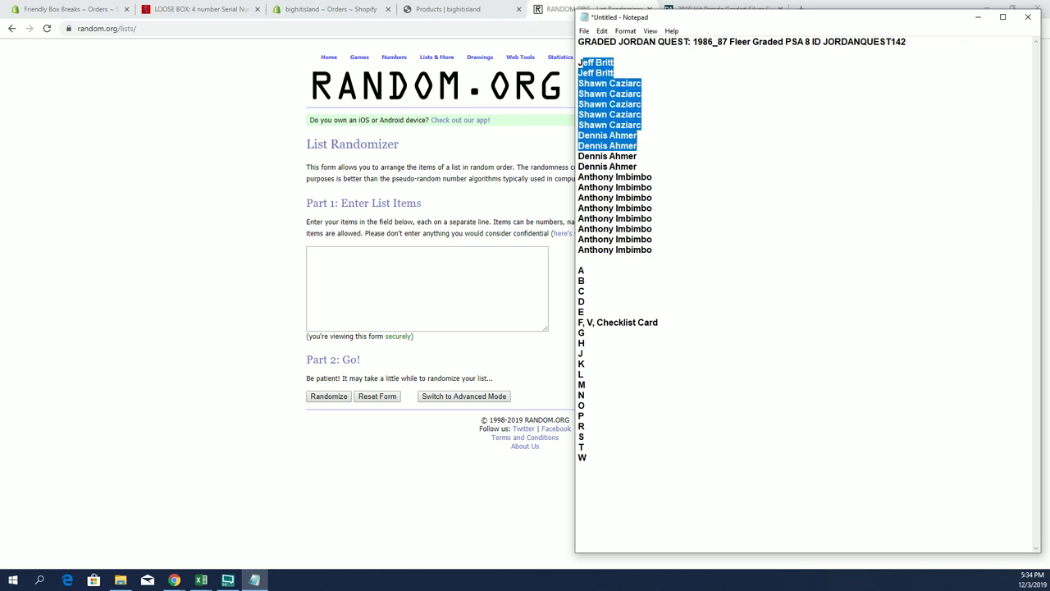
pyautogui.hotkey('ctrl', 'Home')
pyautogui.press('Down')
pyautogui.hotkey('shift', 'Down')
pyautogui.hotkey('shift', 'Down')
pyautogui.hotkey('shift', 'Down')
pyautogui.hotkey('shift', 'Down')
pyautogui.hotkey('shift', 'Down')
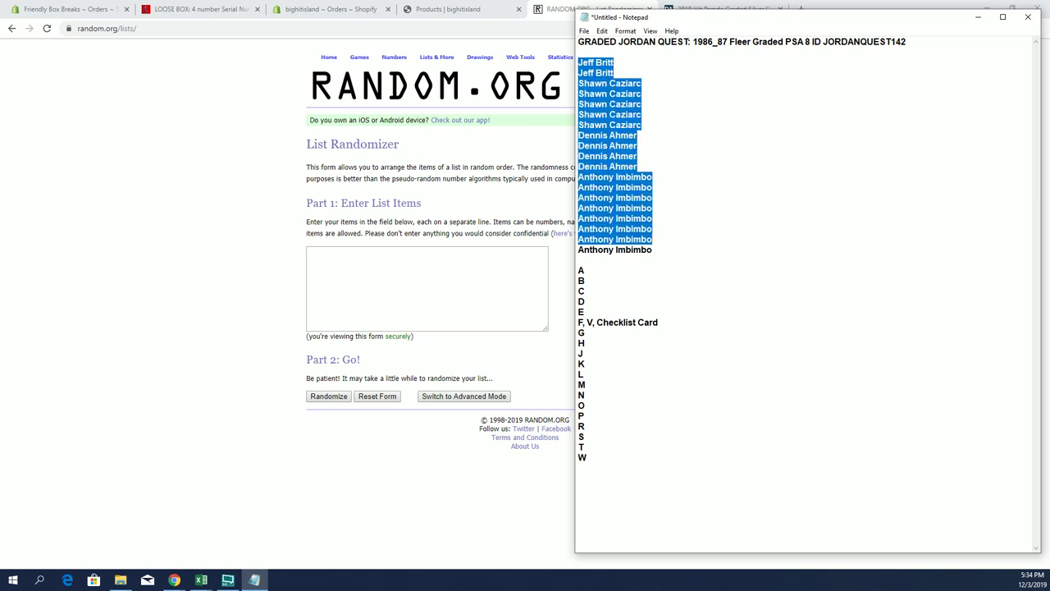
pyautogui.hotkey('shift', 'Down')
# Step: Paste the copied owner names into the randomizer and randomize them
pyautogui.rightClick(625, 131)
pyautogui.click(658, 167)
pyautogui.click(382, 304)
pyautogui.rightClick(368, 263)
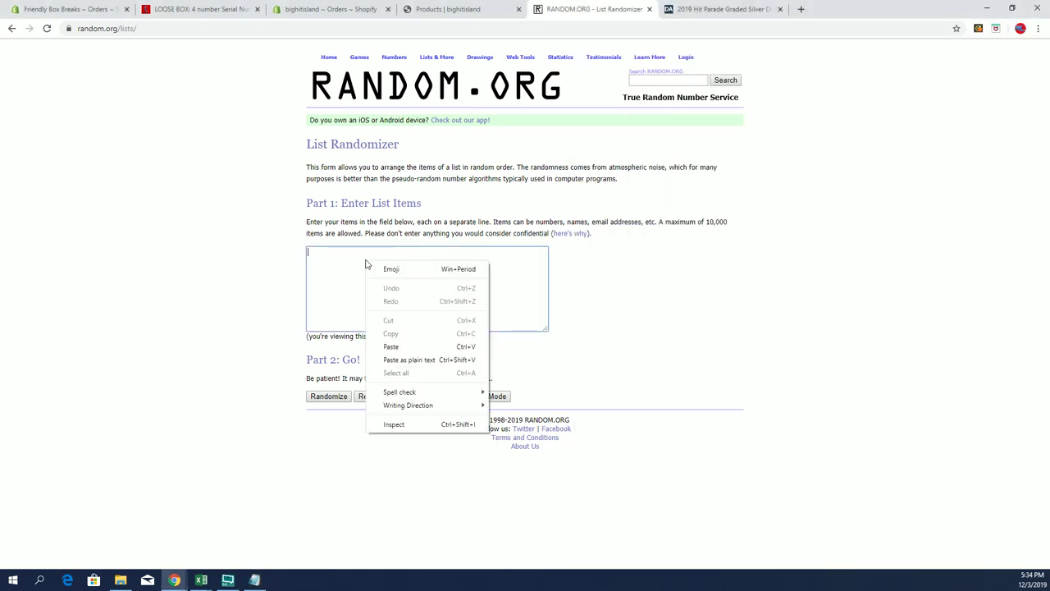
pyautogui.click(402, 345)
pyautogui.click(316, 398)
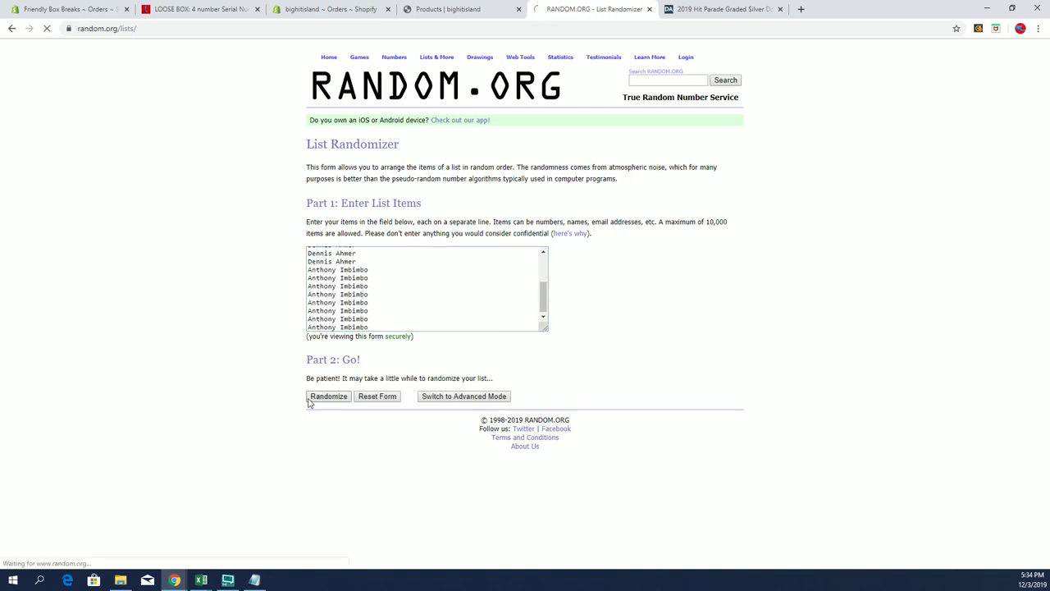
# Step: Zoom the page to 125% and shuffle the owner names four more times
pyautogui.click(1037, 28)
pyautogui.click(1007, 131)
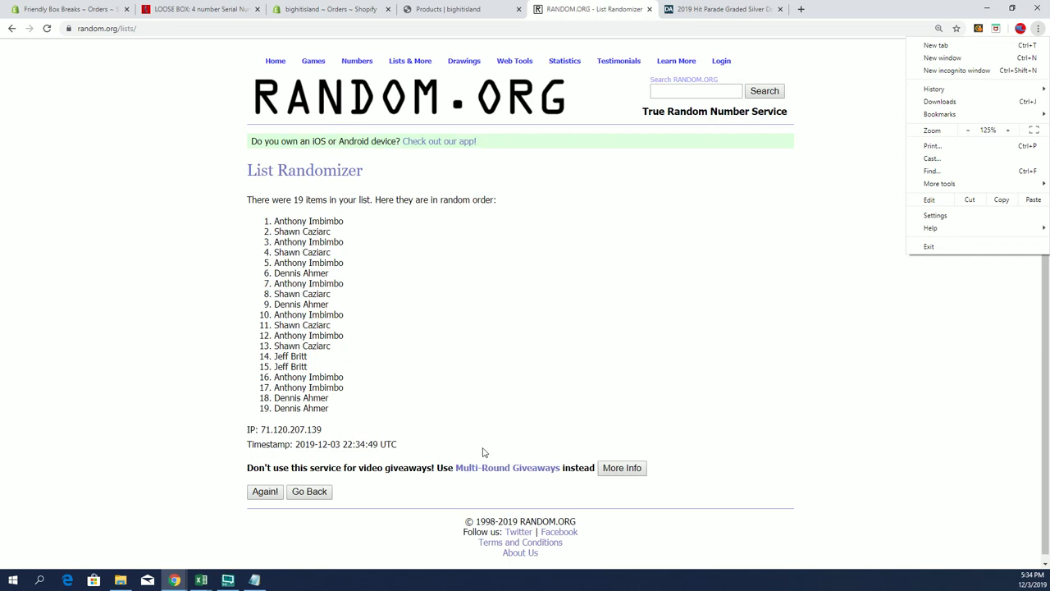
pyautogui.click(260, 495)
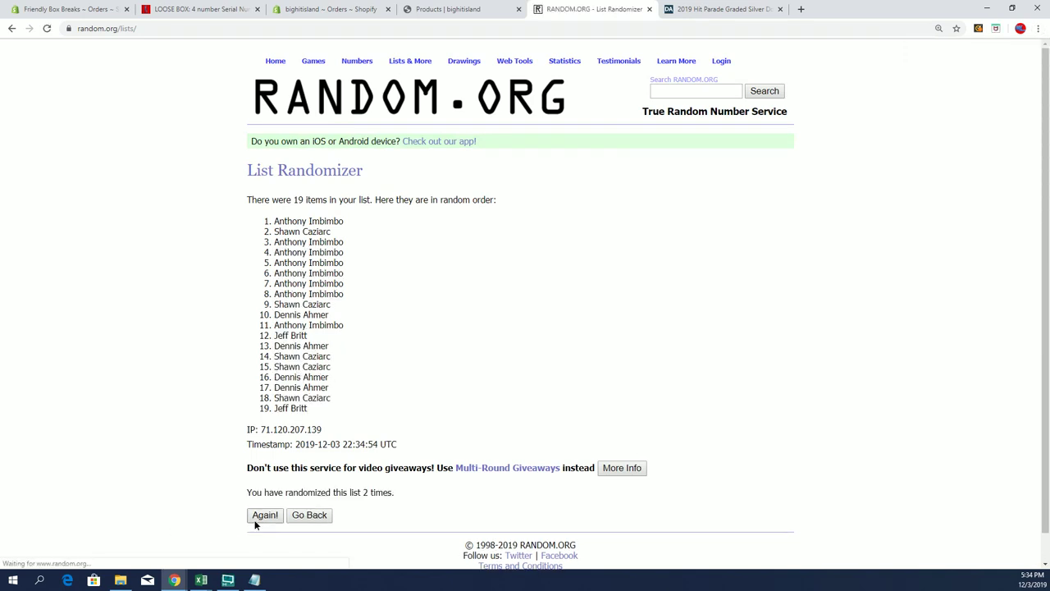
pyautogui.click(261, 517)
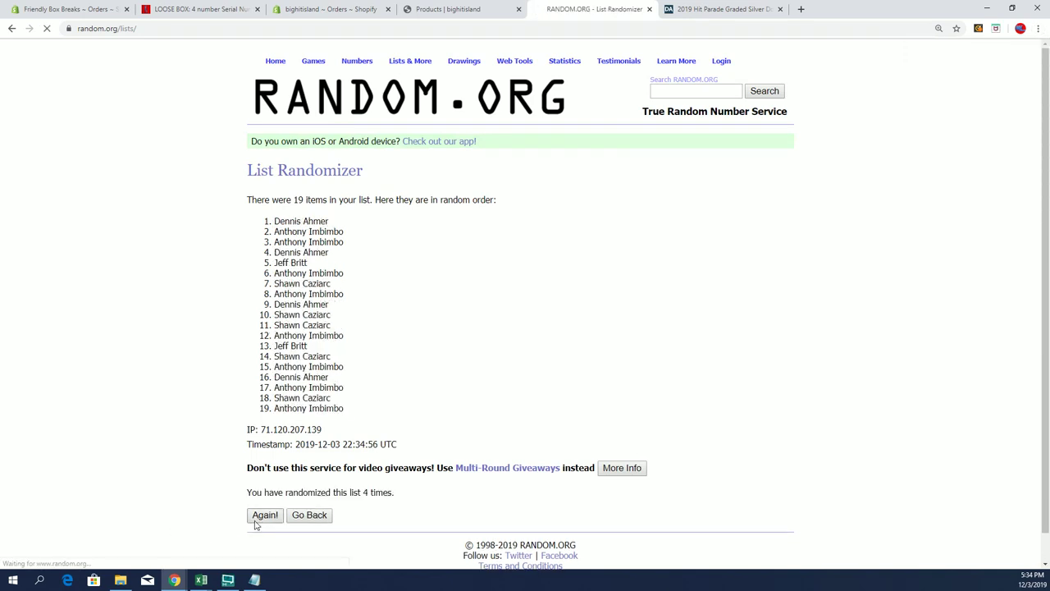
pyautogui.click(255, 518)
pyautogui.click(256, 517)
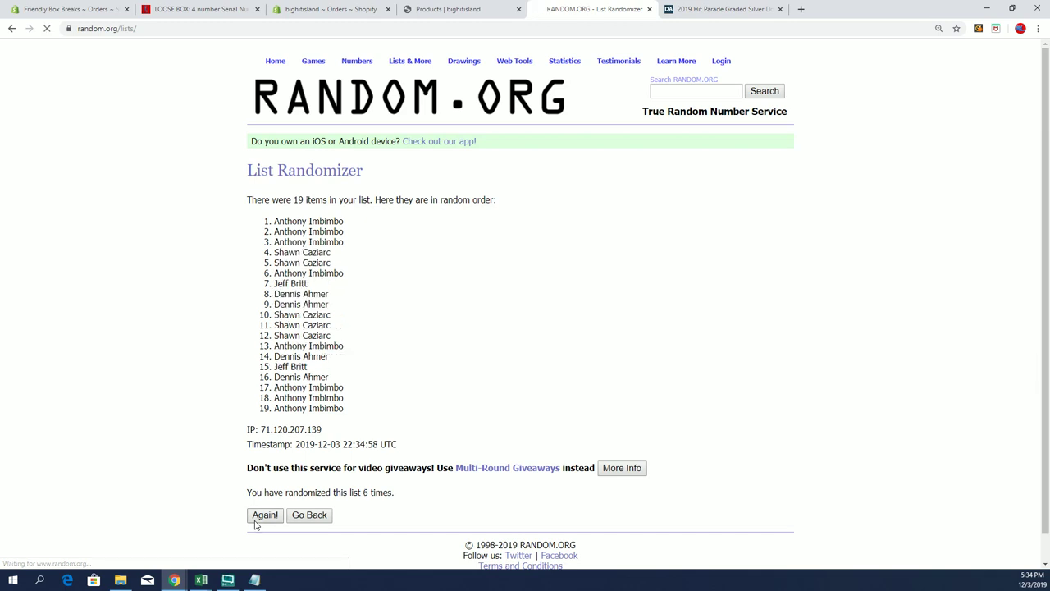
# Step: Copy the final shuffled list of 19 owner names and switch to Excel
pyautogui.moveTo(276, 221); pyautogui.dragTo(352, 416)
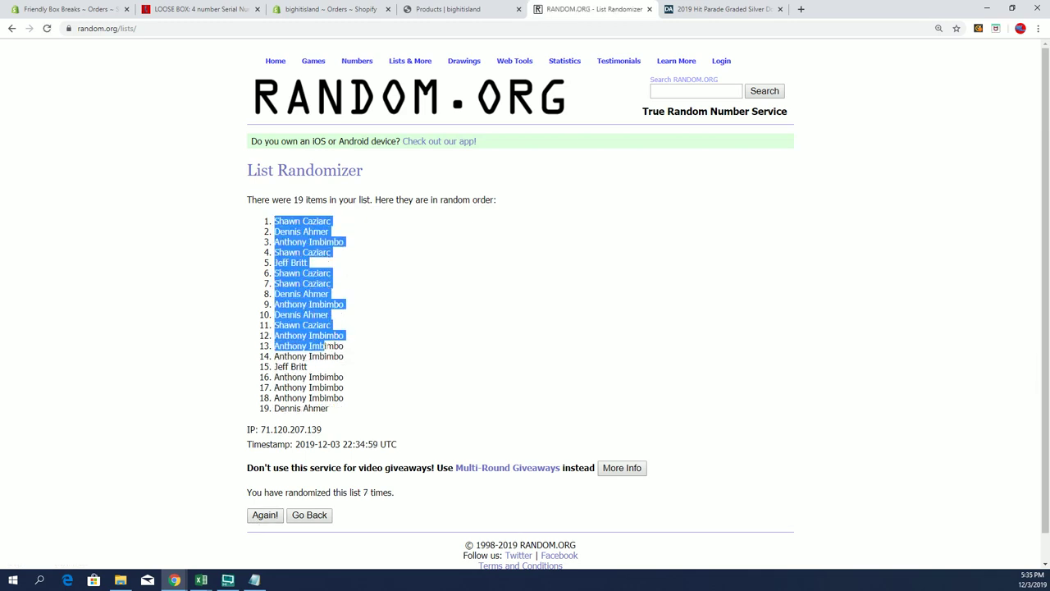
pyautogui.rightClick(326, 303)
pyautogui.press('c')
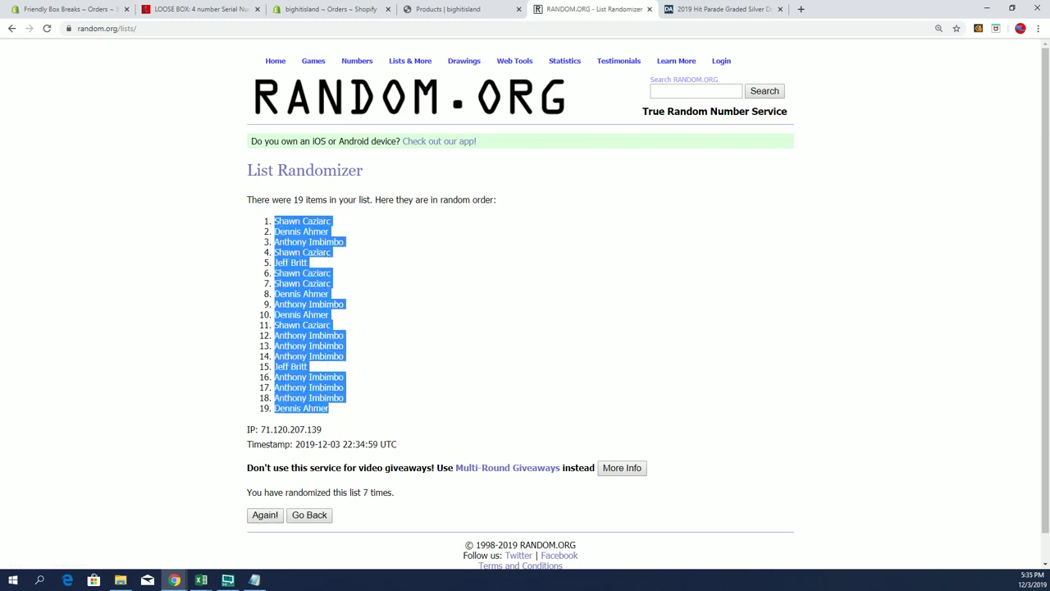
pyautogui.hotkey('alt', 'Tab')
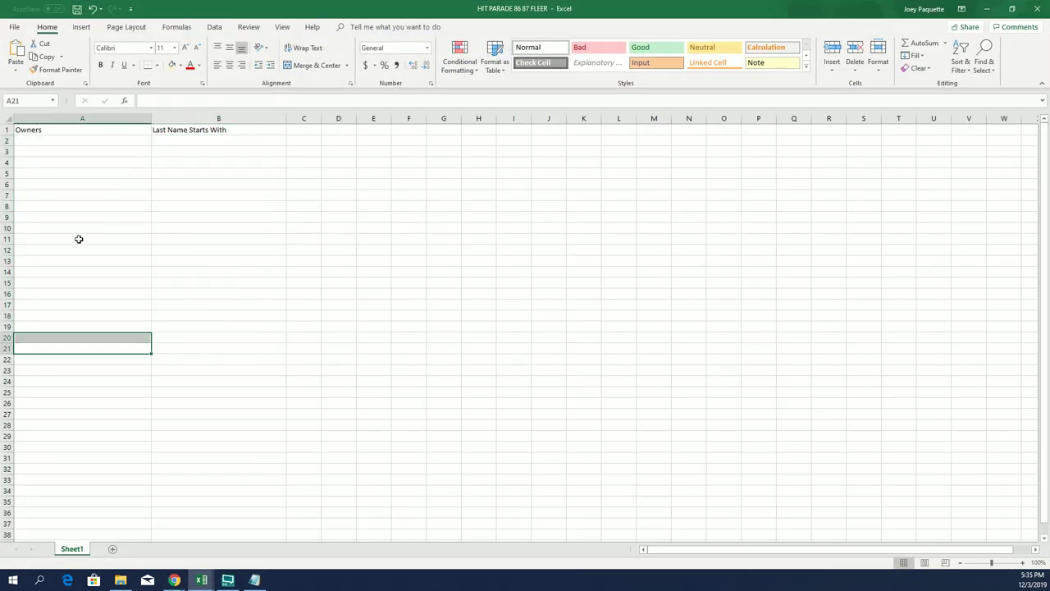
# Step: Paste the 19 shuffled owner names starting at A2 and narrow column A to fit
pyautogui.click(110, 140)
pyautogui.hotkey('ctrl', 'v')
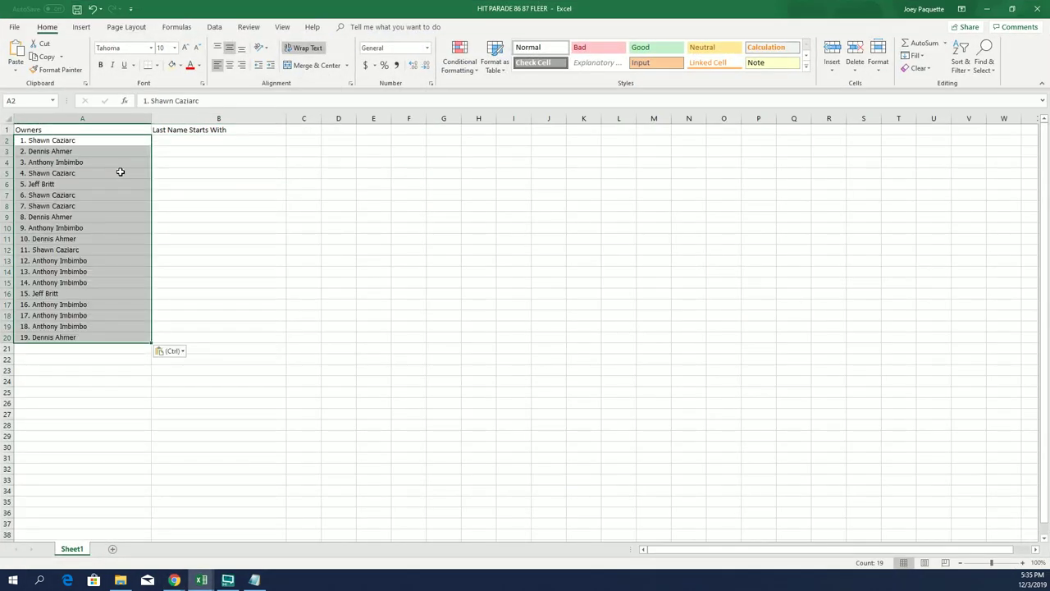
pyautogui.click(120, 172)
pyautogui.moveTo(154, 119); pyautogui.dragTo(114, 120)
pyautogui.click(148, 237)
pyautogui.click(150, 139)
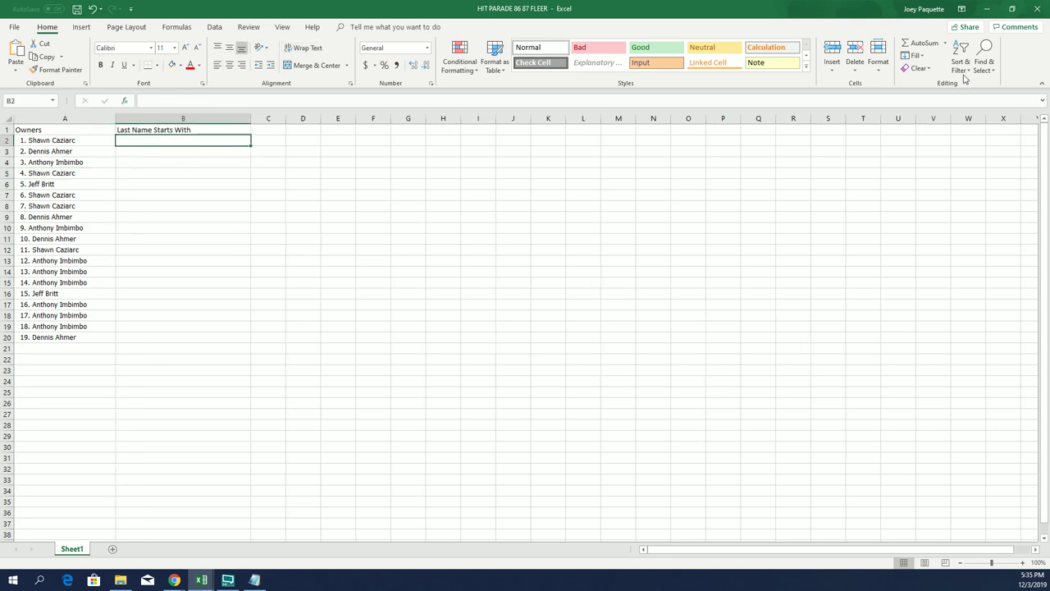
pyautogui.click(987, 9)
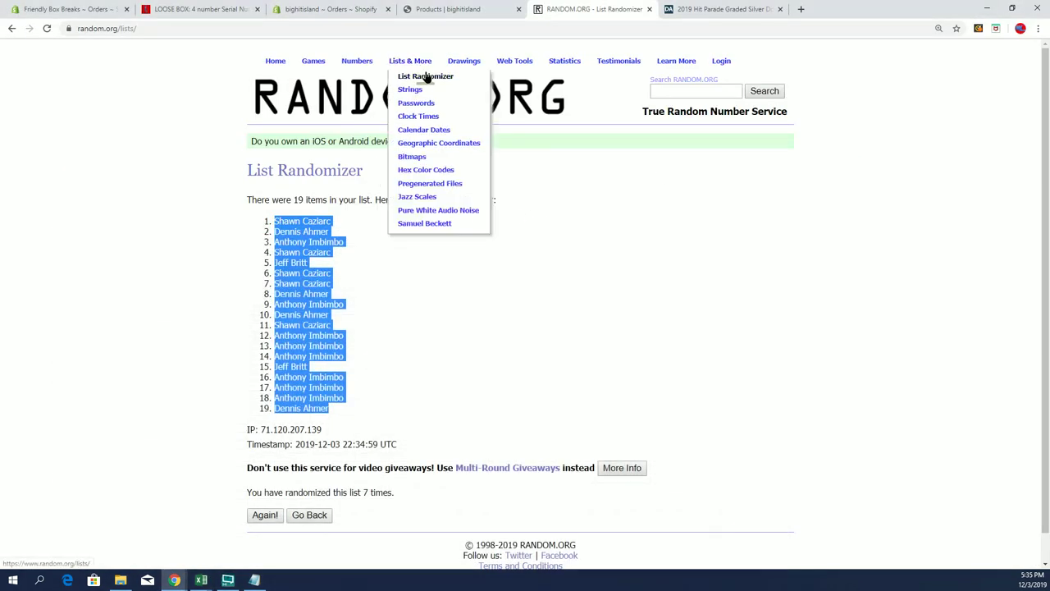
# Step: Copy letters A–W, including the F, V, Checklist Card entry, into a fresh randomizer form
pyautogui.click(422, 75)
pyautogui.hotkey('alt', 'Tab')
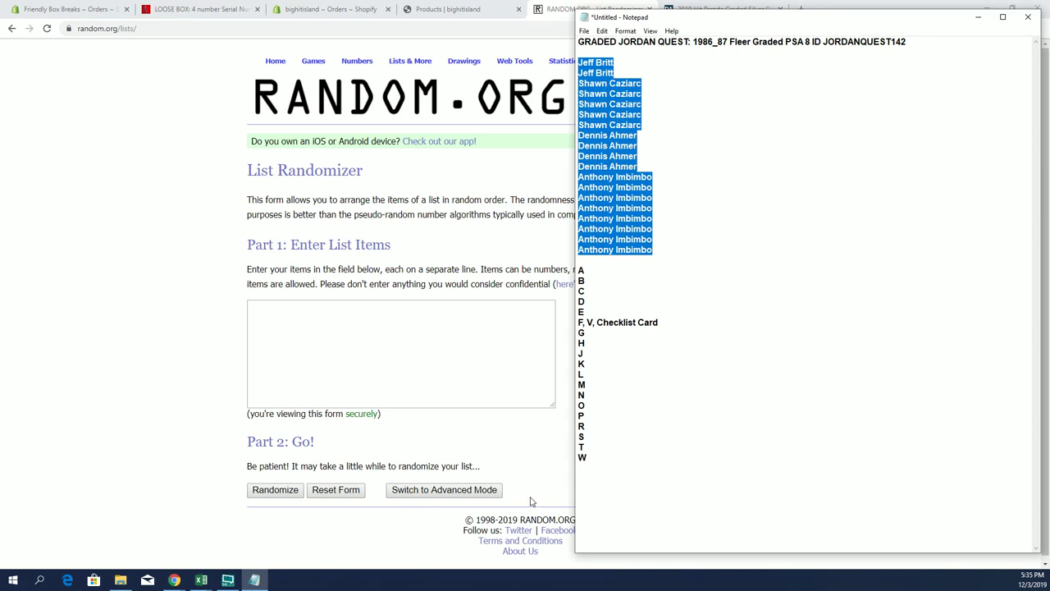
pyautogui.click(665, 383)
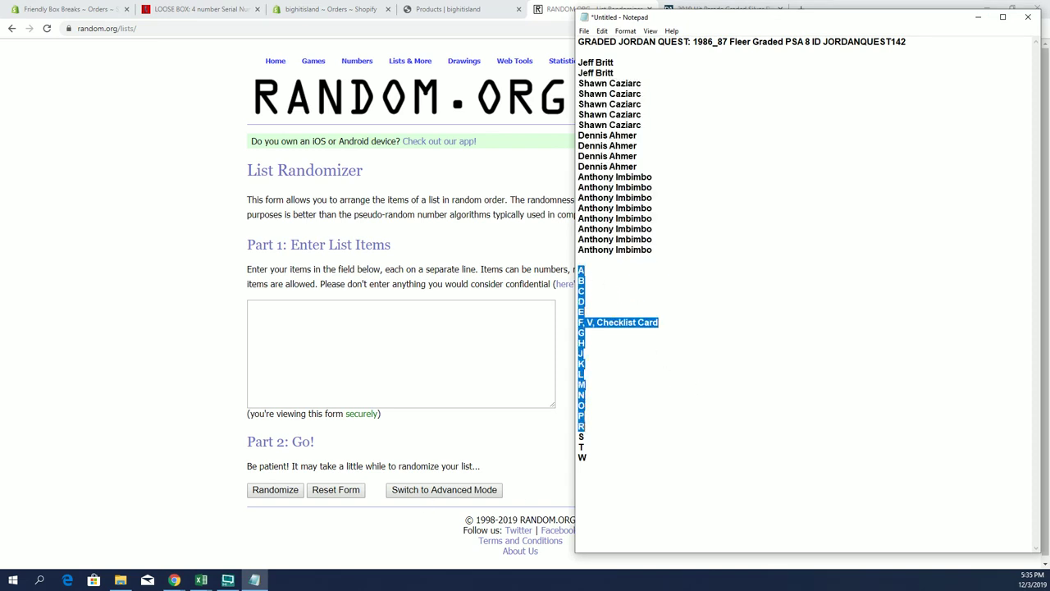
pyautogui.moveTo(580, 270); pyautogui.dragTo(587, 459)
pyautogui.rightClick(634, 265)
pyautogui.click(680, 299)
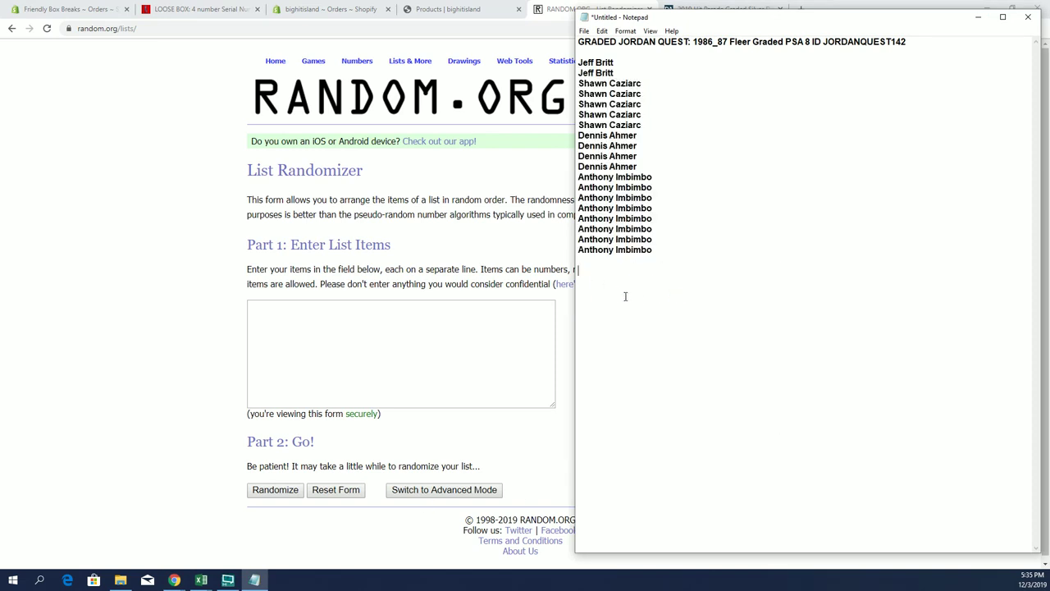
pyautogui.rightClick(413, 351)
pyautogui.click(456, 435)
# Step: Randomize the letters, shuffle them four more times, and copy the final order
pyautogui.click(263, 491)
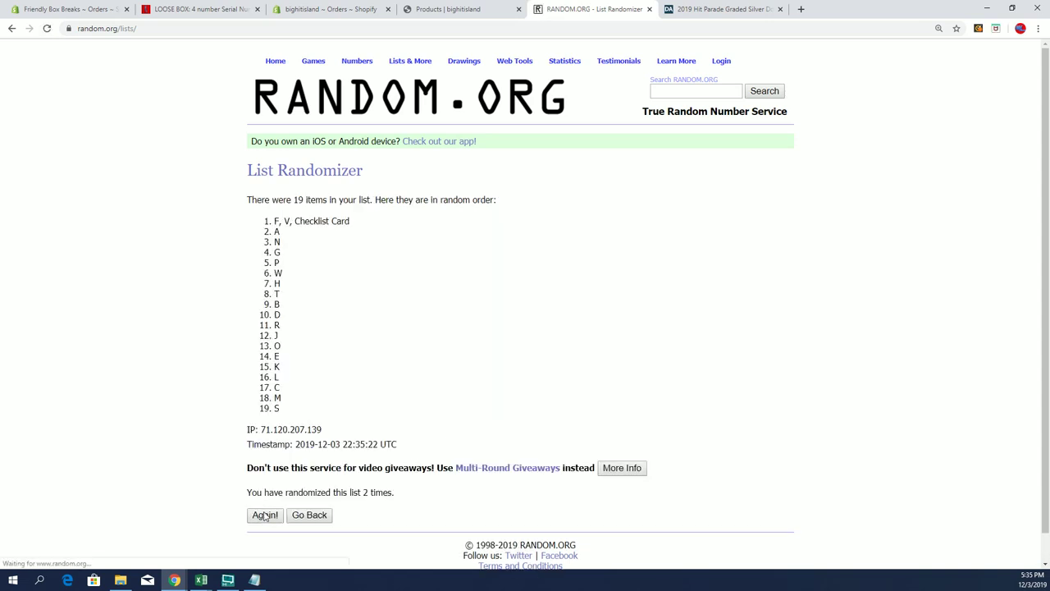
pyautogui.click(265, 514)
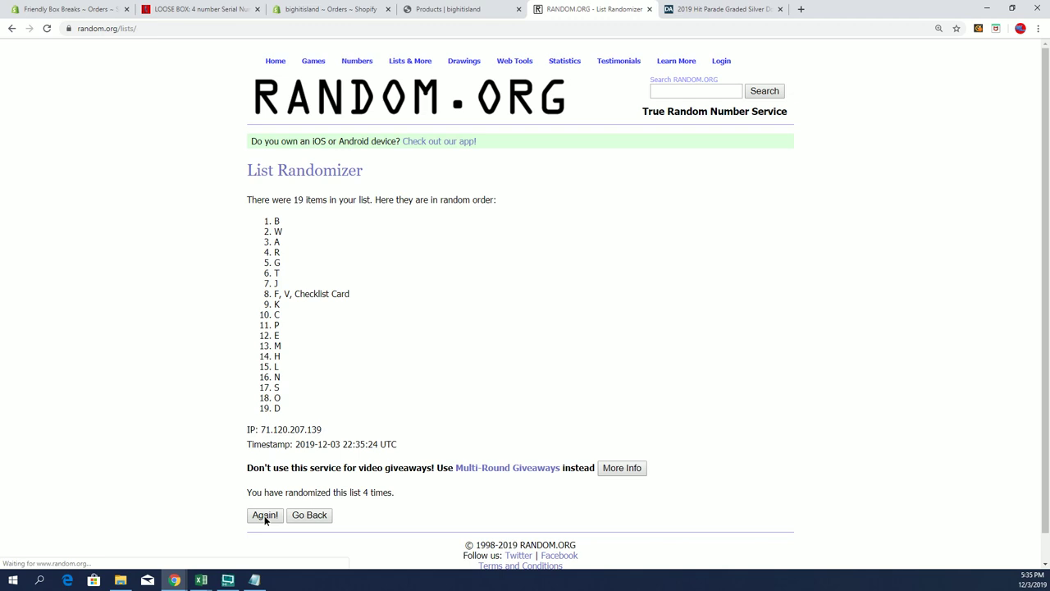
pyautogui.click(265, 514)
pyautogui.click(264, 515)
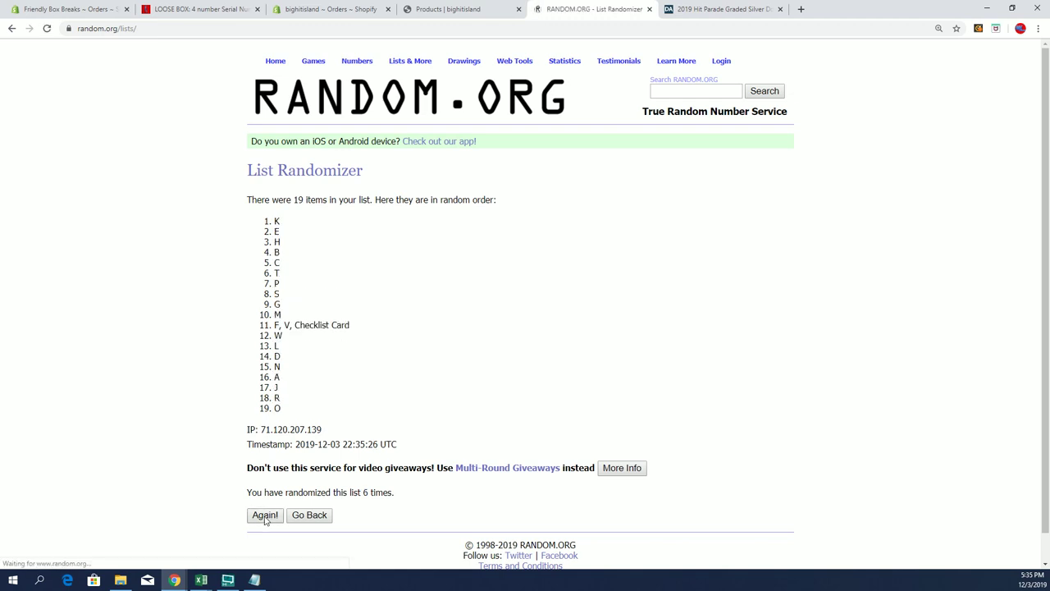
pyautogui.click(264, 517)
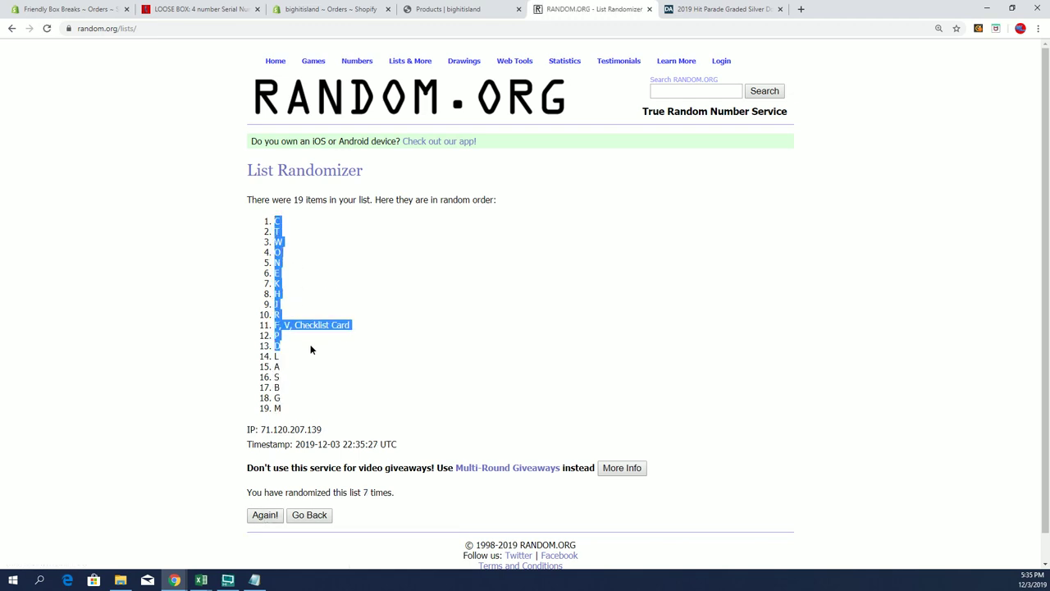
pyautogui.moveTo(275, 218); pyautogui.dragTo(315, 408)
pyautogui.rightClick(318, 269)
pyautogui.click(324, 274)
# Step: Paste the shuffled letters into column B starting at B2
pyautogui.click(200, 580)
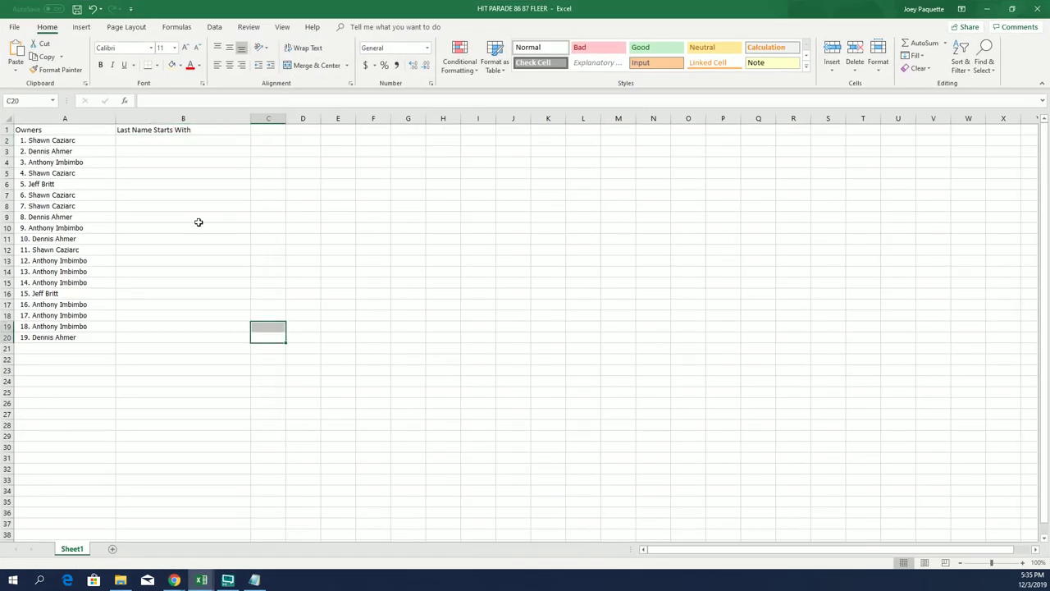
pyautogui.click(154, 142)
pyautogui.hotkey('ctrl', 'v')
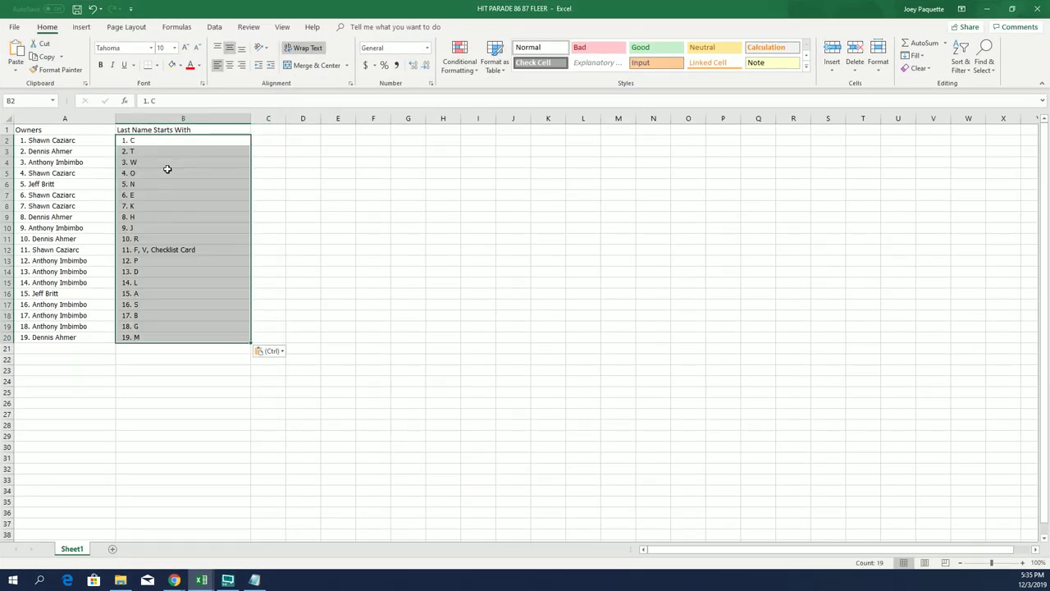
# Step: Apply All Borders to columns A and B and zoom the sheet in
pyautogui.click(167, 172)
pyautogui.click(113, 120)
pyautogui.moveTo(113, 121); pyautogui.dragTo(136, 123)
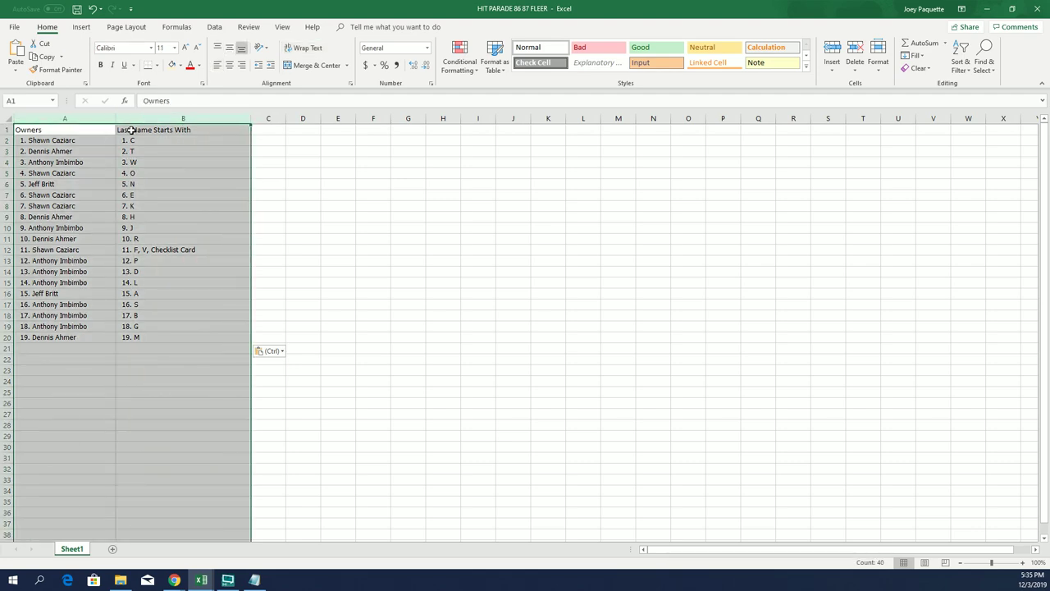
pyautogui.click(156, 64)
pyautogui.click(197, 166)
pyautogui.click(94, 140)
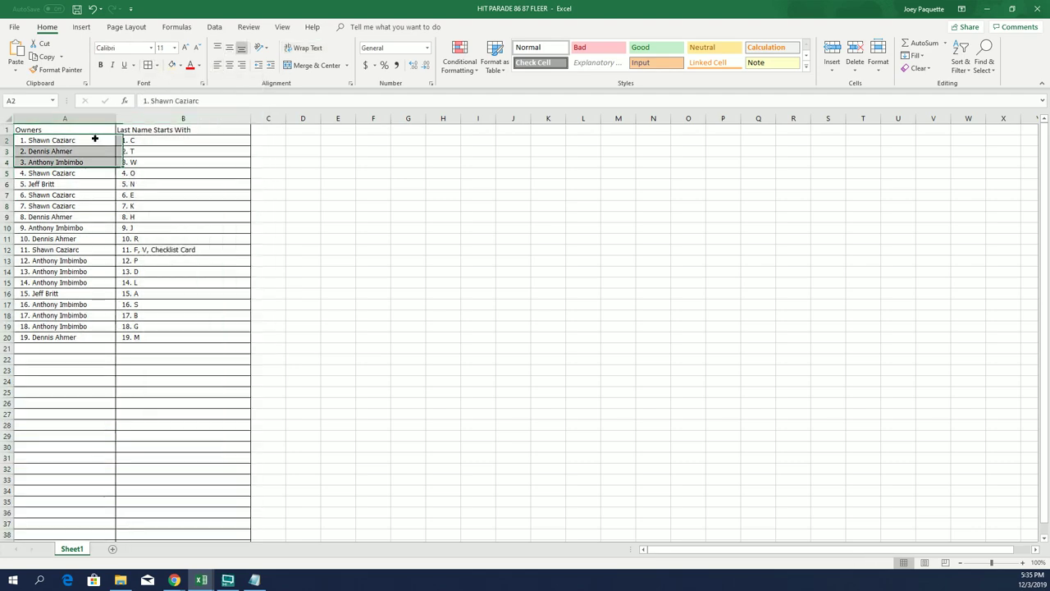
pyautogui.click(1023, 563)
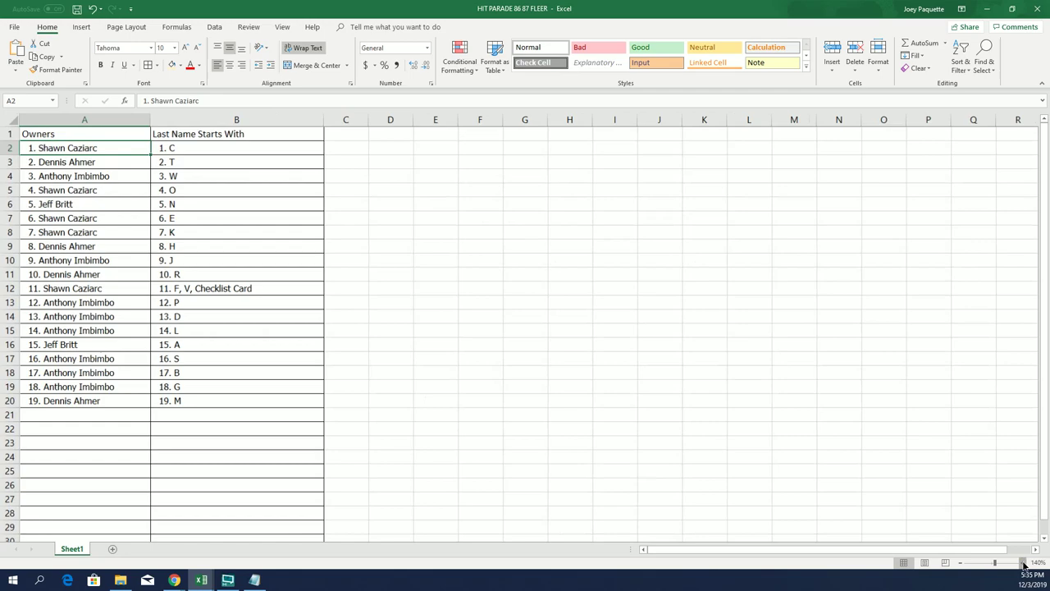
pyautogui.click(1026, 563)
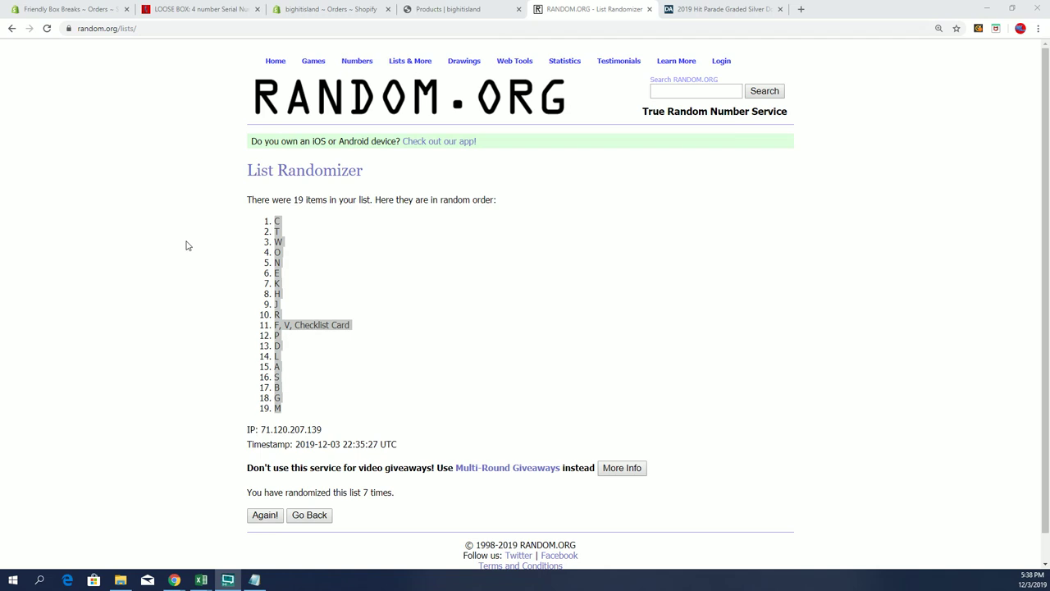
pyautogui.moveTo(409, 61)
pyautogui.click(419, 75)
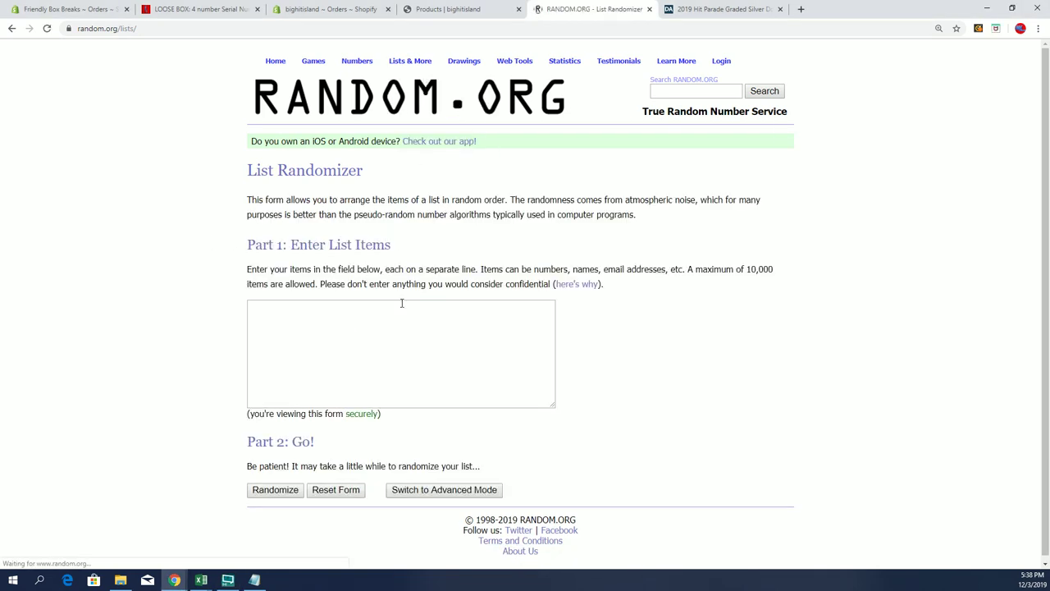
pyautogui.rightClick(323, 325)
pyautogui.click(378, 423)
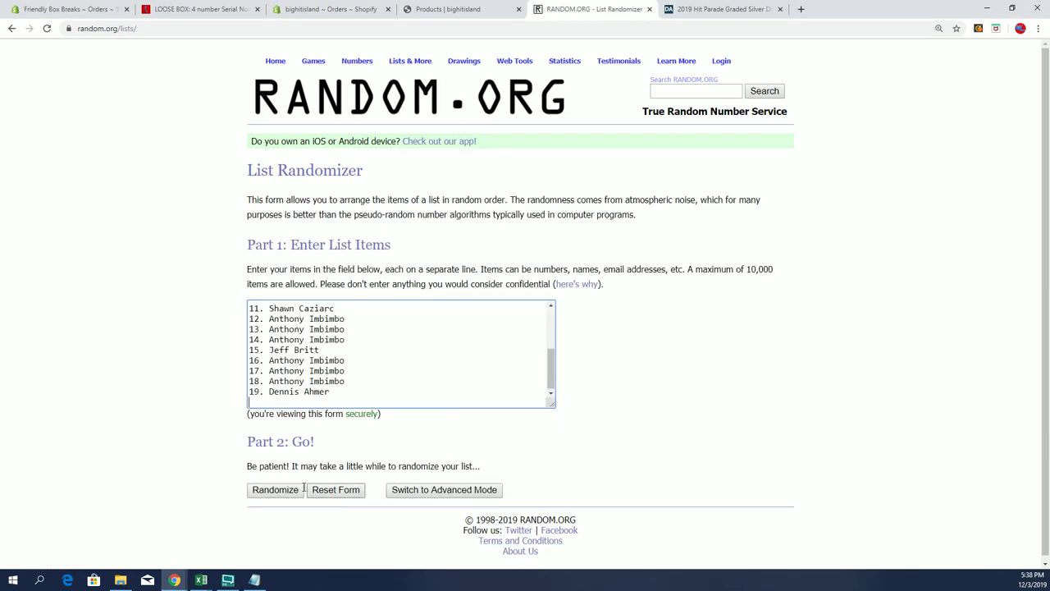
pyautogui.click(275, 490)
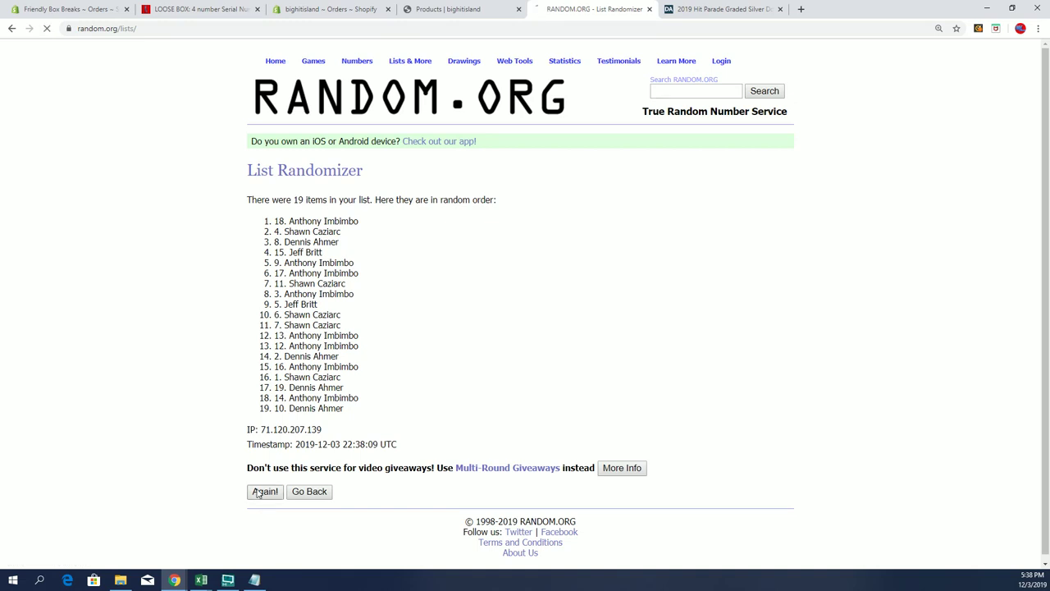
pyautogui.click(257, 491)
pyautogui.click(257, 515)
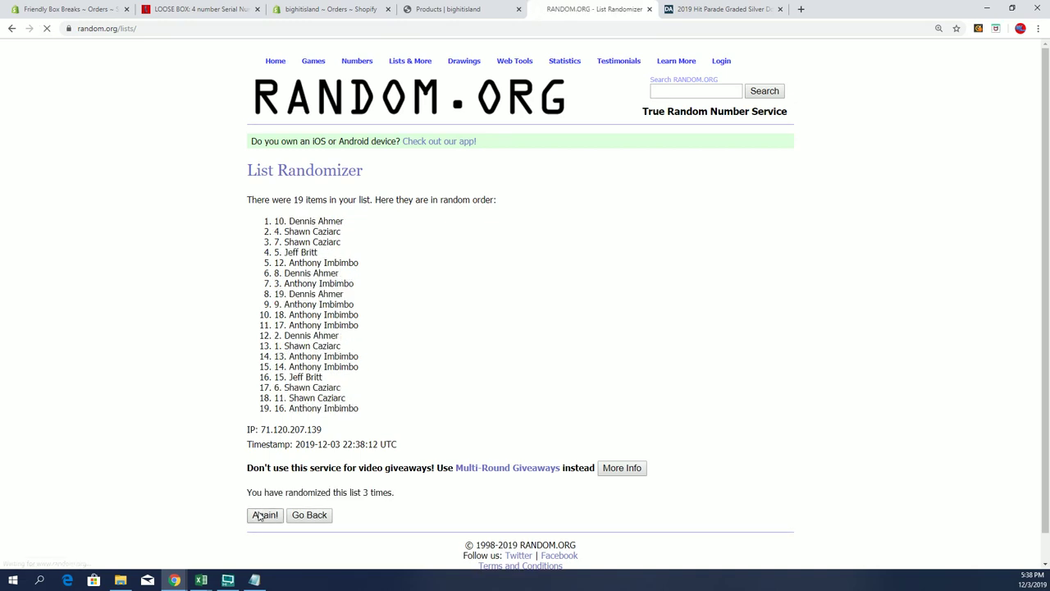
pyautogui.click(257, 515)
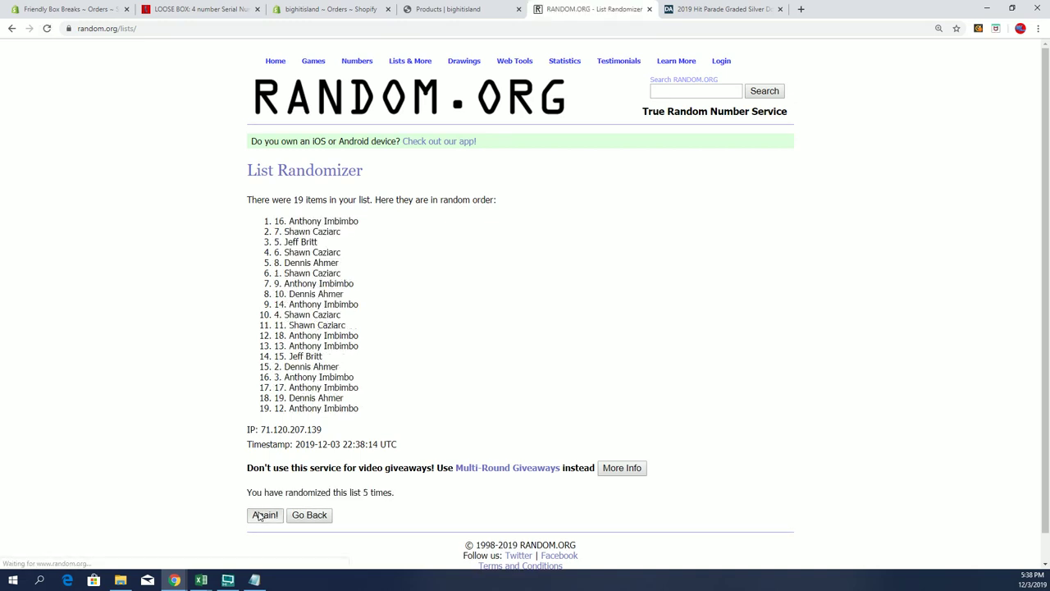
pyautogui.click(256, 516)
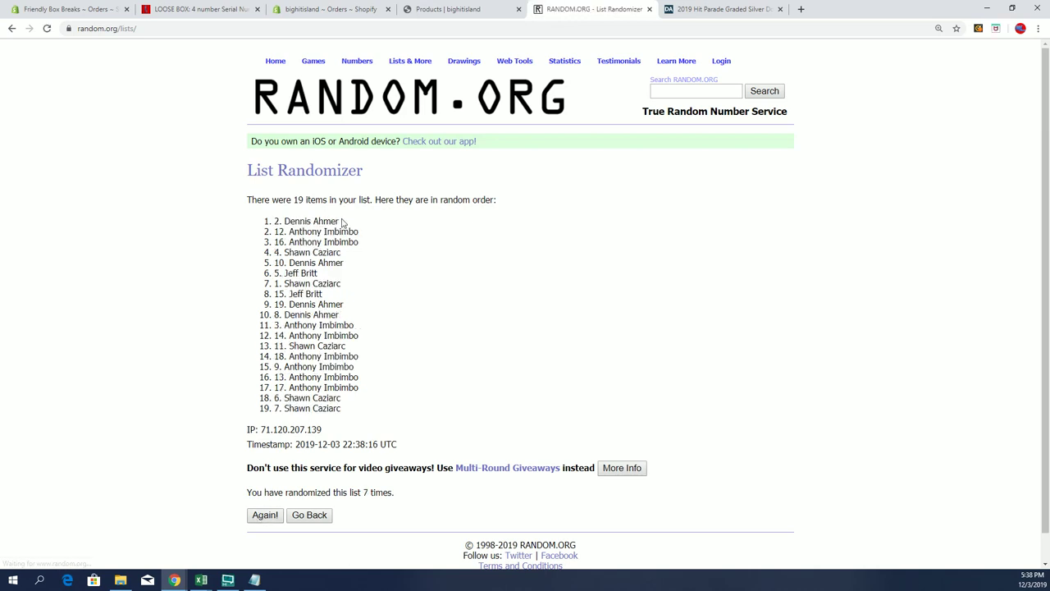